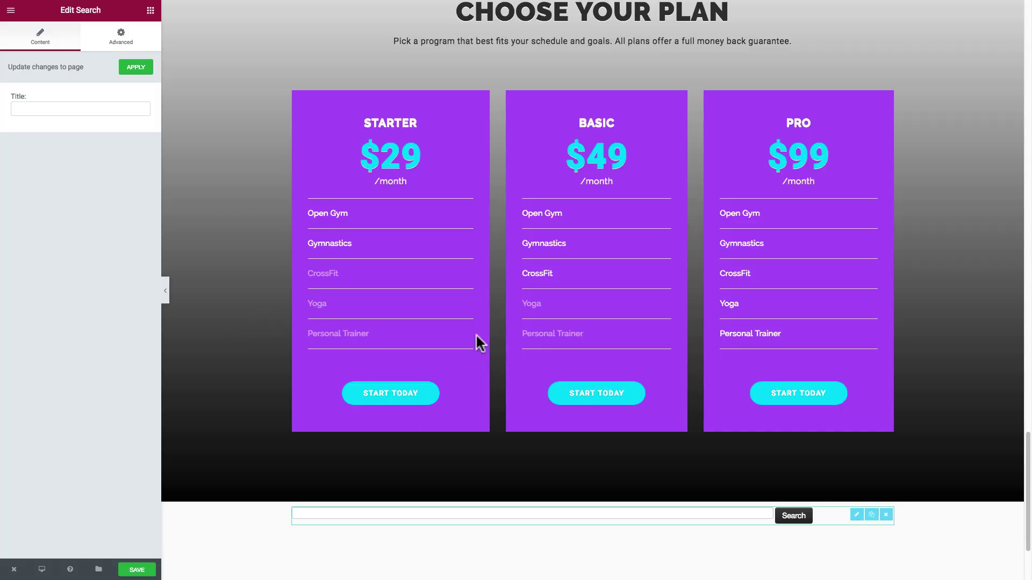
Step: Save the landing page with its new search widget and bring up the View Page / Go to Dashboard choices
scroll(480, 343, "up", 12)
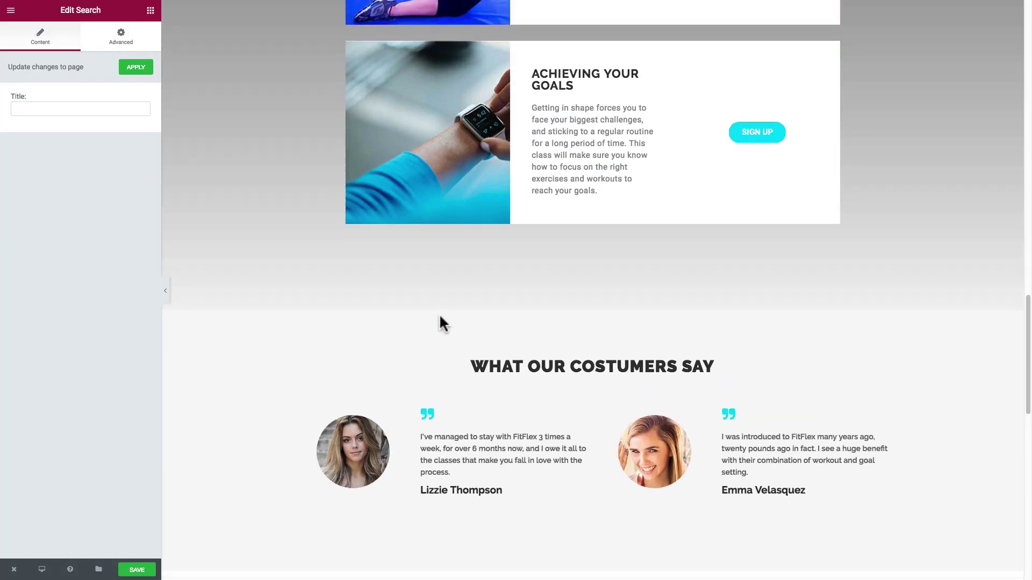
scroll(440, 317, "up", 15)
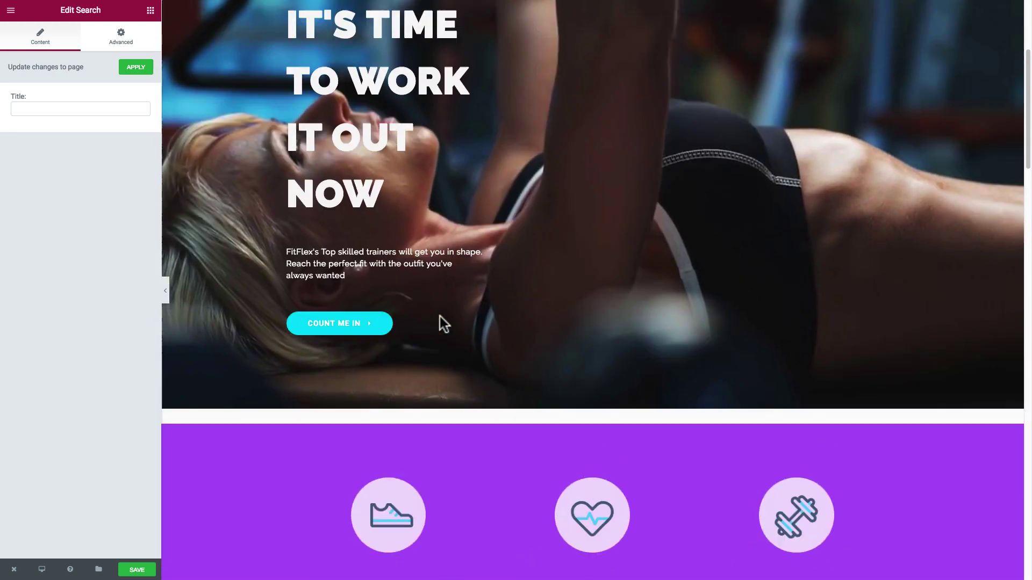
scroll(444, 321, "up", 4)
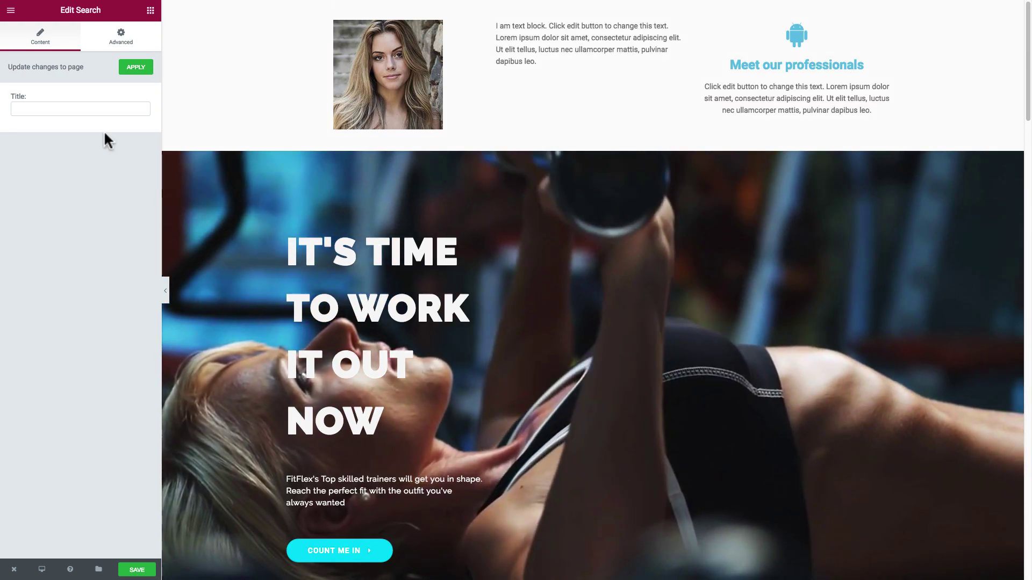
left_click(137, 571)
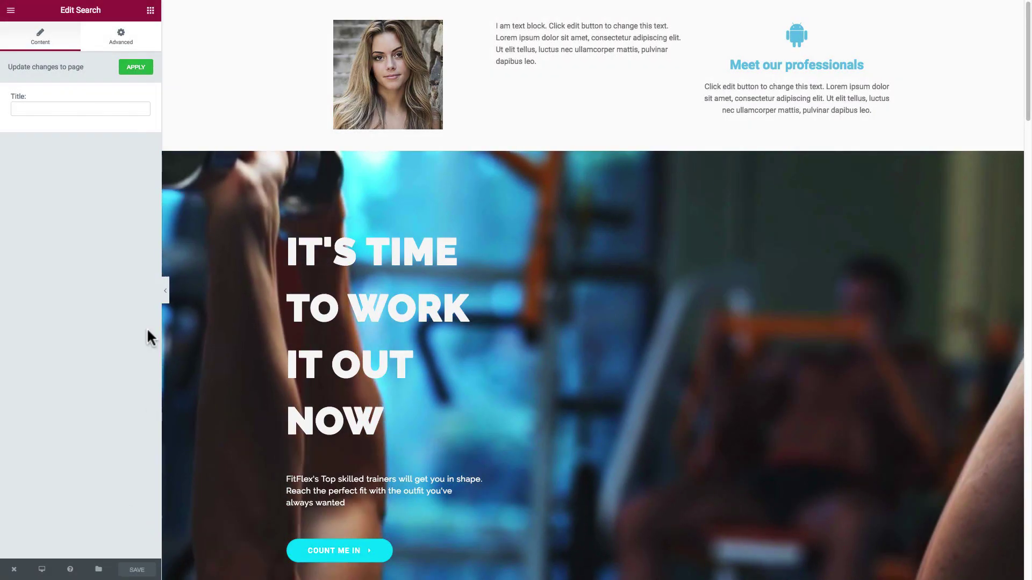
left_click(13, 572)
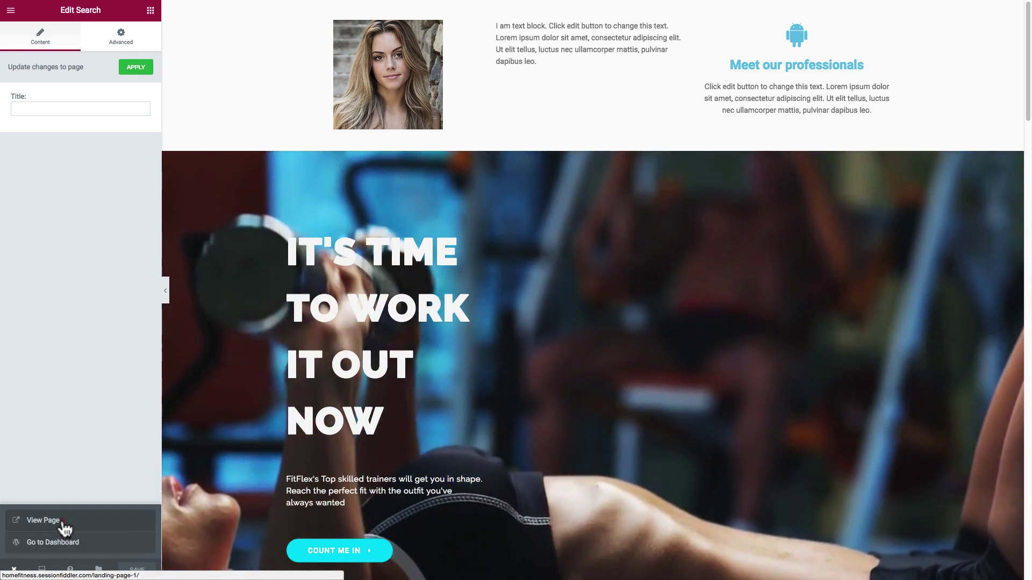
Step: View the saved page live and scroll down to the pricing cards and back up
left_click(64, 526)
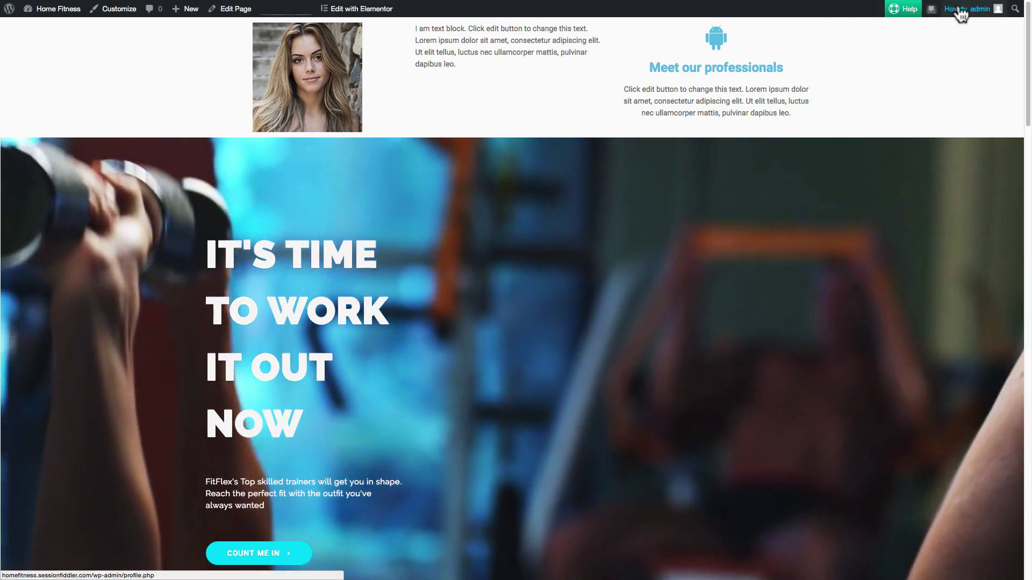
mouse_move(981, 13)
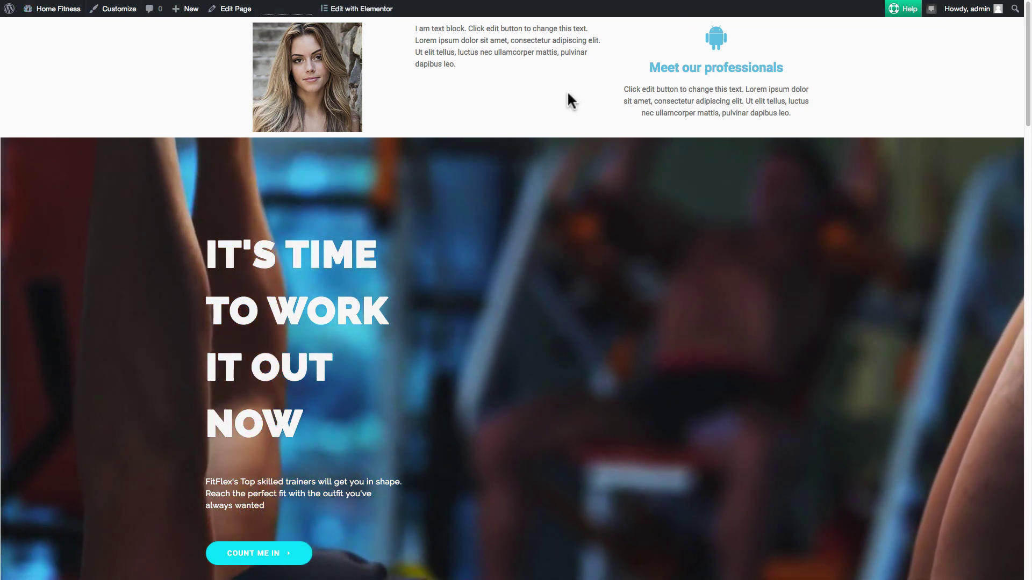
scroll(553, 144, "down", 9)
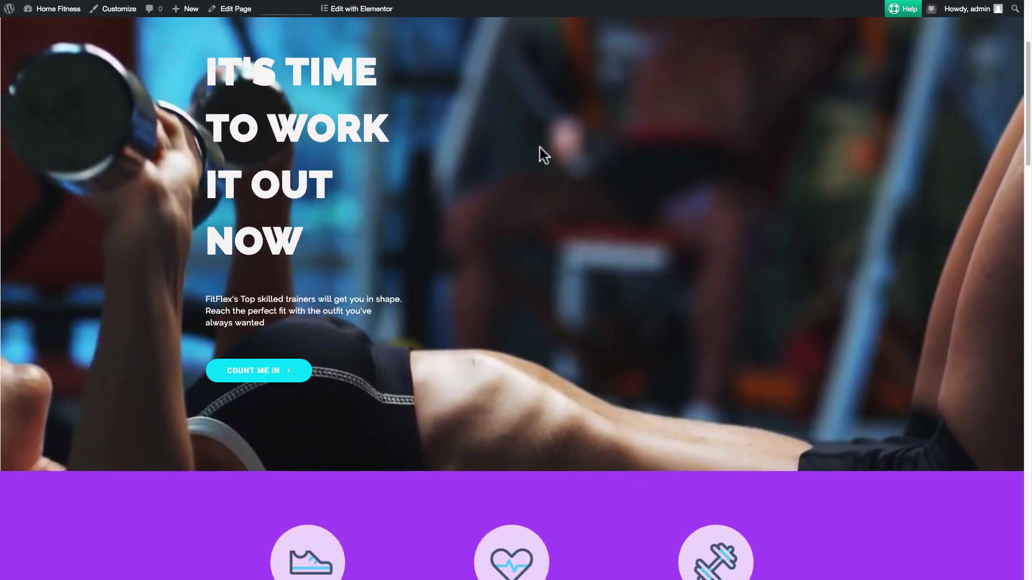
scroll(524, 146, "down", 10)
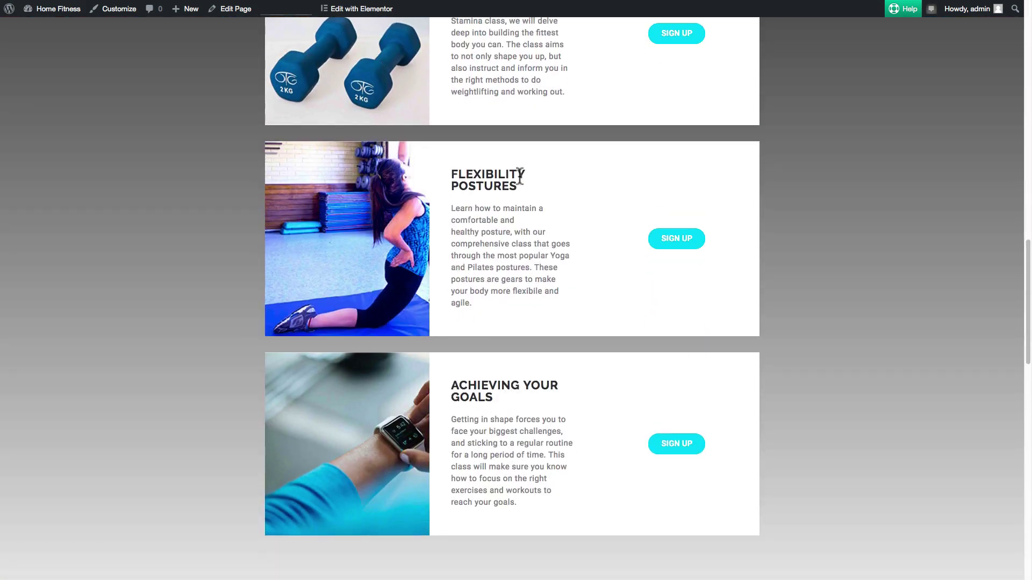
scroll(518, 173, "down", 19)
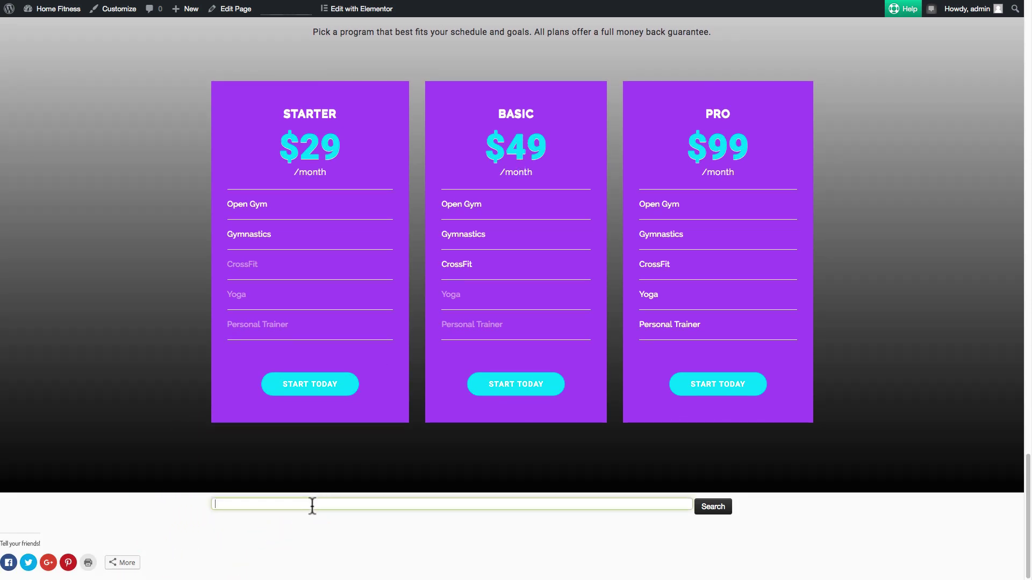
scroll(168, 385, "up", 20)
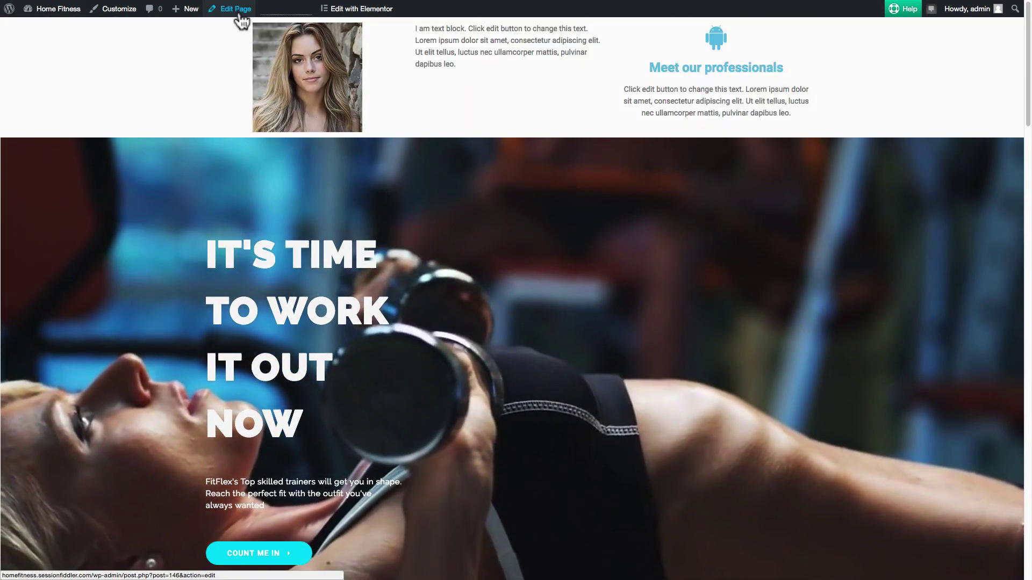
Step: Go to the admin Dashboard from the Home Fitness dropdown, then to Appearance > Menus
mouse_move(56, 11)
left_click(44, 27)
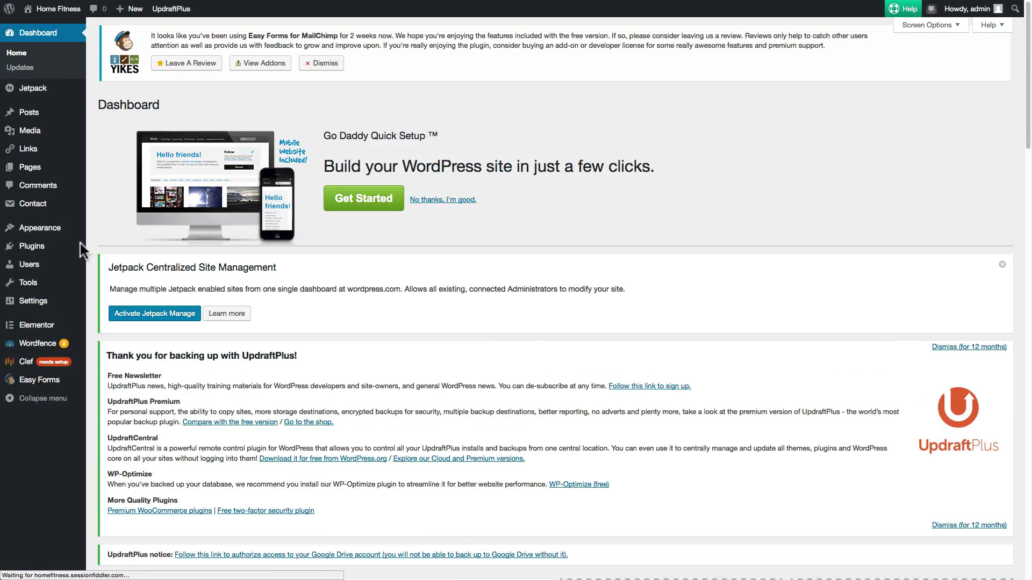
mouse_move(57, 230)
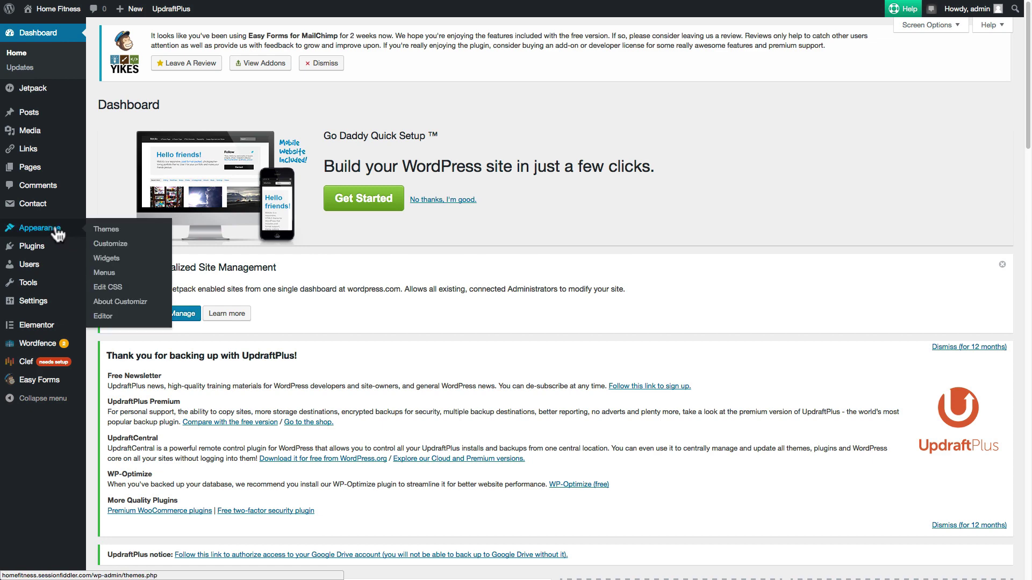
left_click(106, 273)
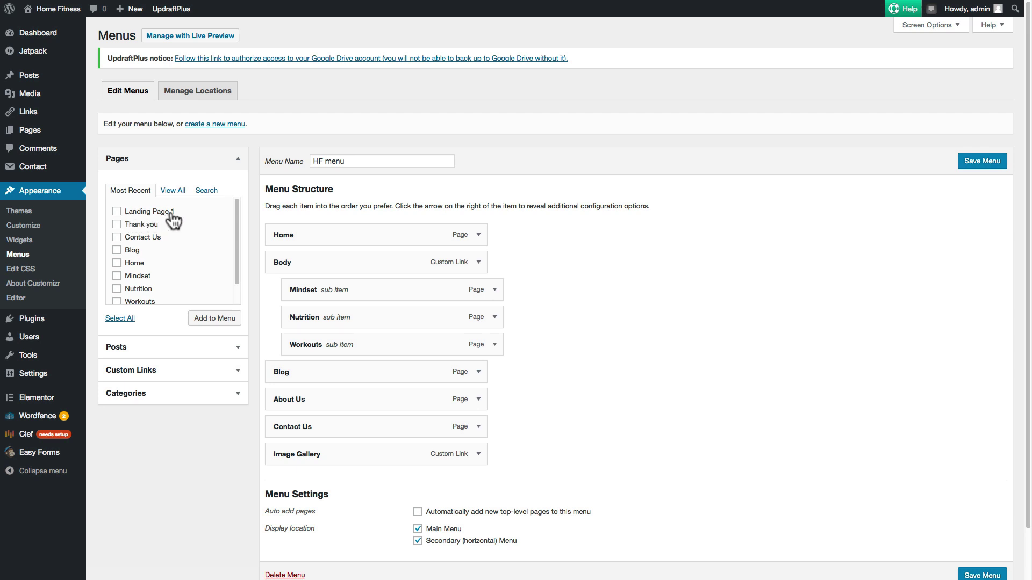
Step: Add Landing Page 1 to the HF menu and expand the new item's settings
left_click(118, 211)
left_click(215, 319)
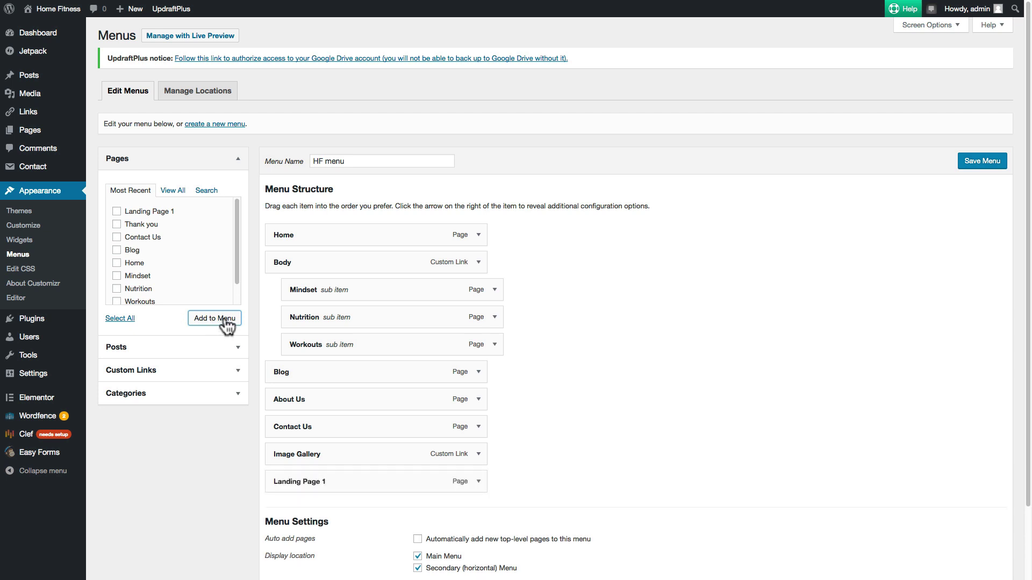
left_click(477, 482)
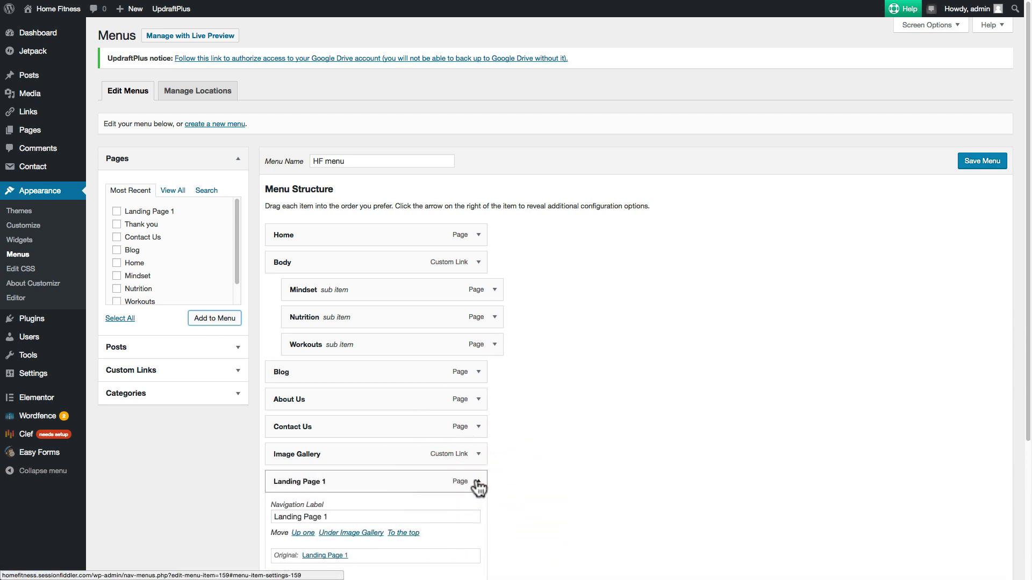
scroll(517, 466, "down", 5)
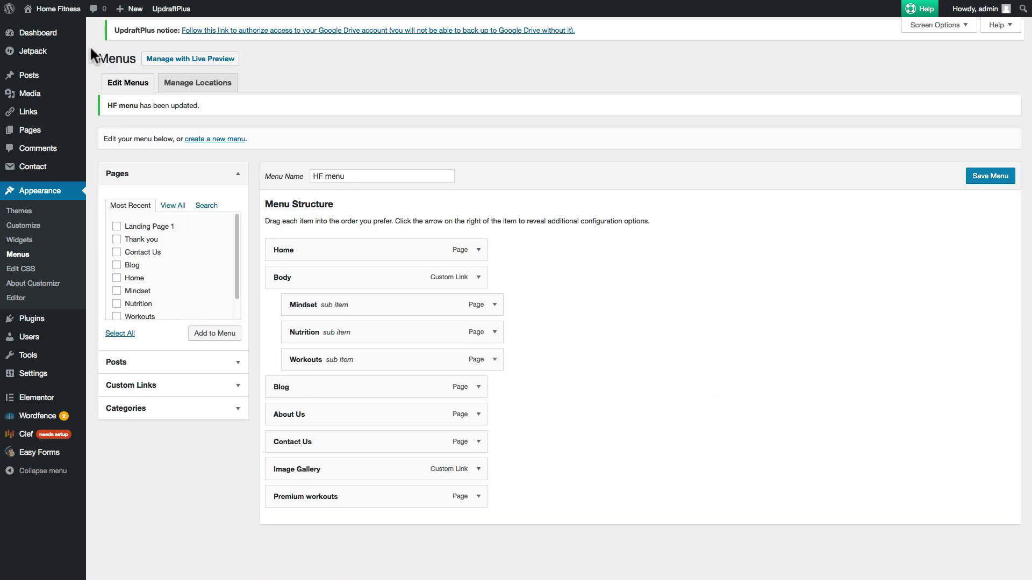
Step: Visit the live landing page and scroll from the hero down to the pricing plans and back
left_click(43, 28)
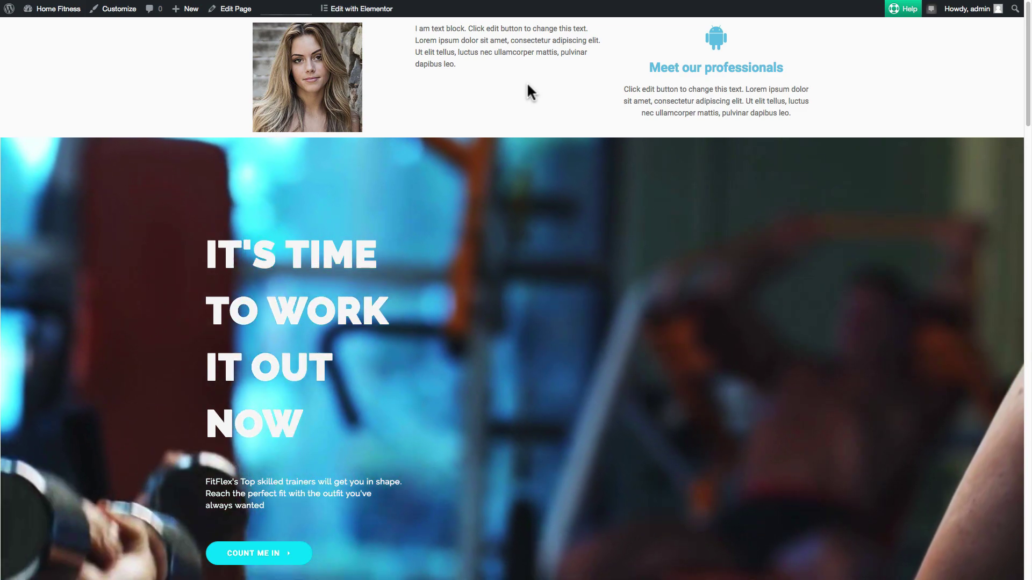
scroll(526, 84, "down", 7)
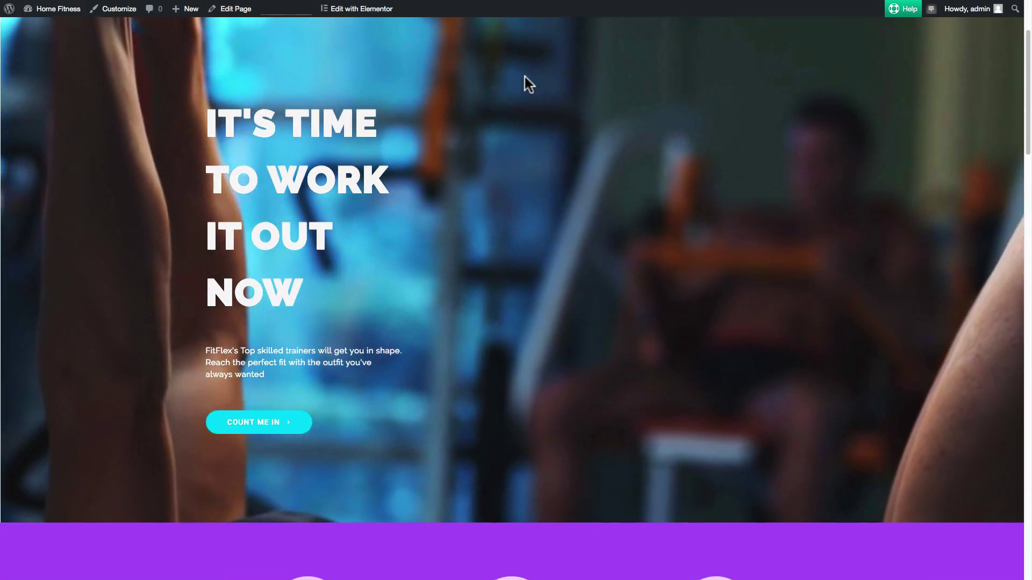
scroll(527, 75, "down", 20)
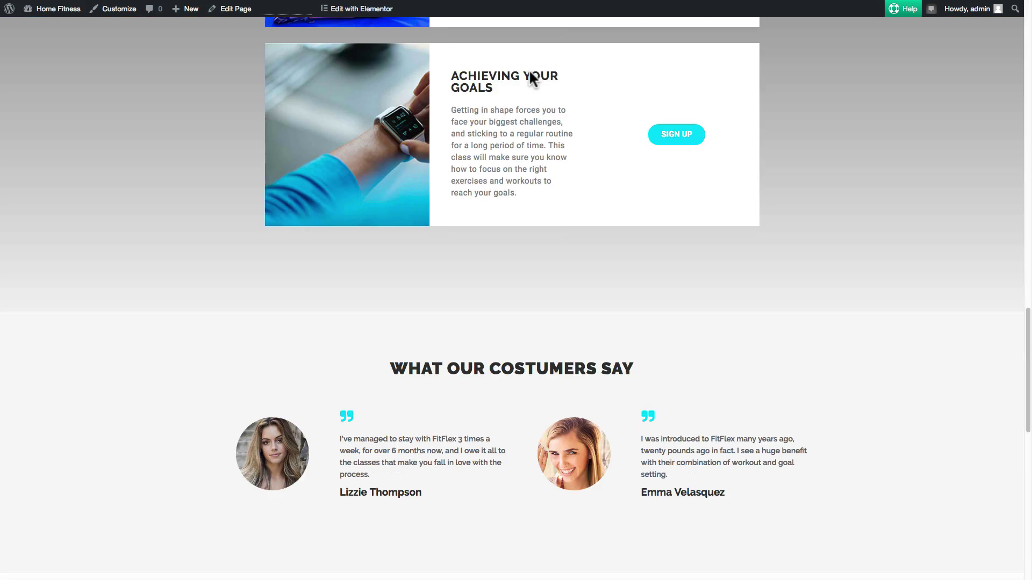
scroll(535, 77, "down", 5)
scroll(536, 75, "up", 10)
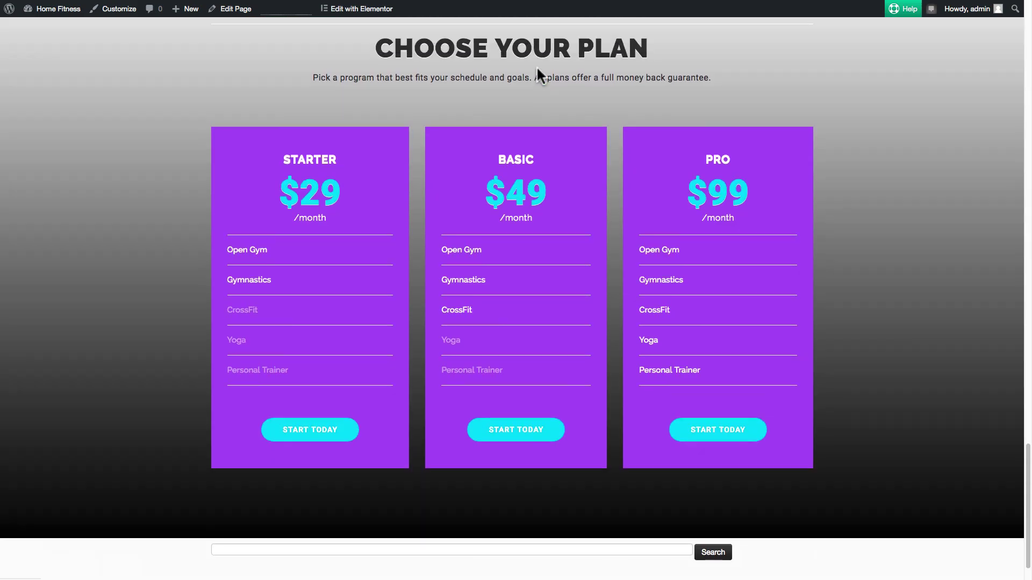
scroll(538, 75, "up", 20)
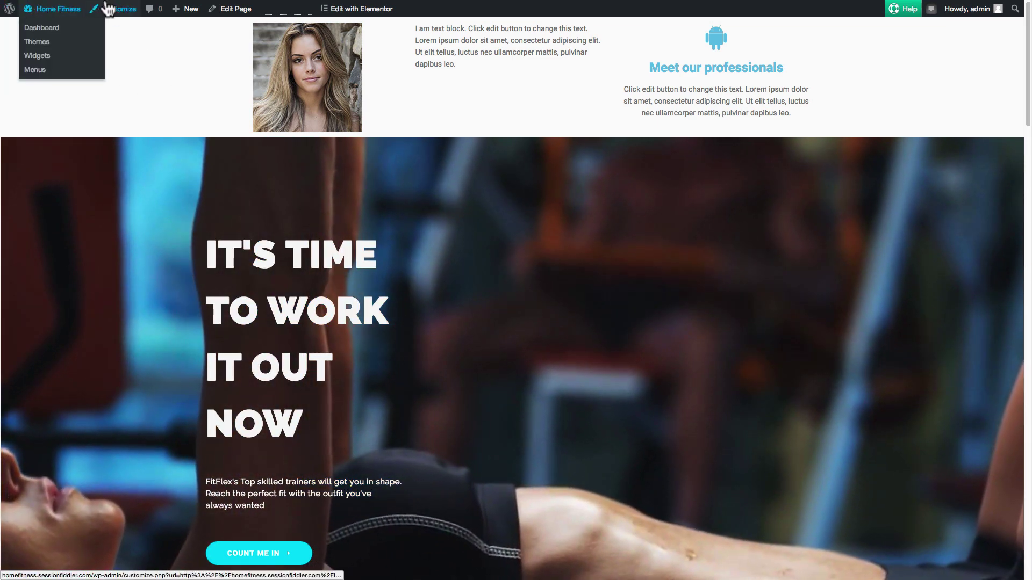
Step: Exit fullscreen and maximize Chrome, check the home page menu, then return to Landing Page 1
mouse_move(101, 5)
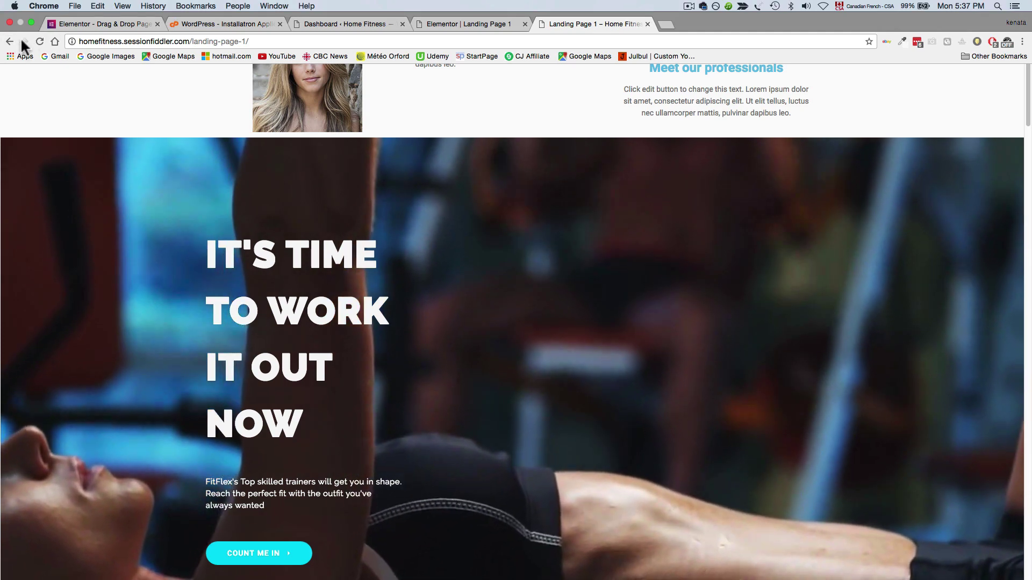
left_click(31, 20)
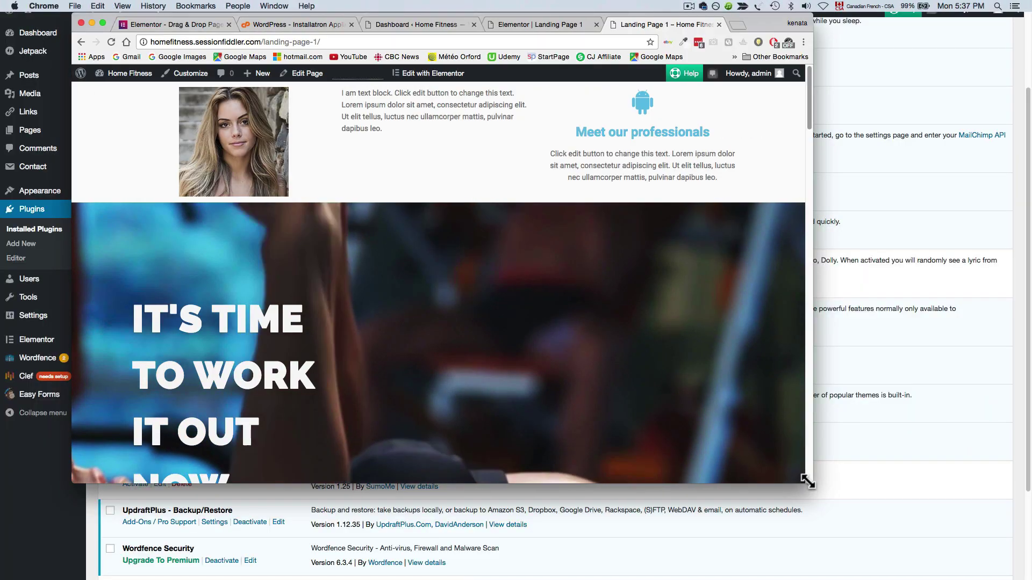
left_click_drag(812, 483, 856, 515)
left_click(103, 23)
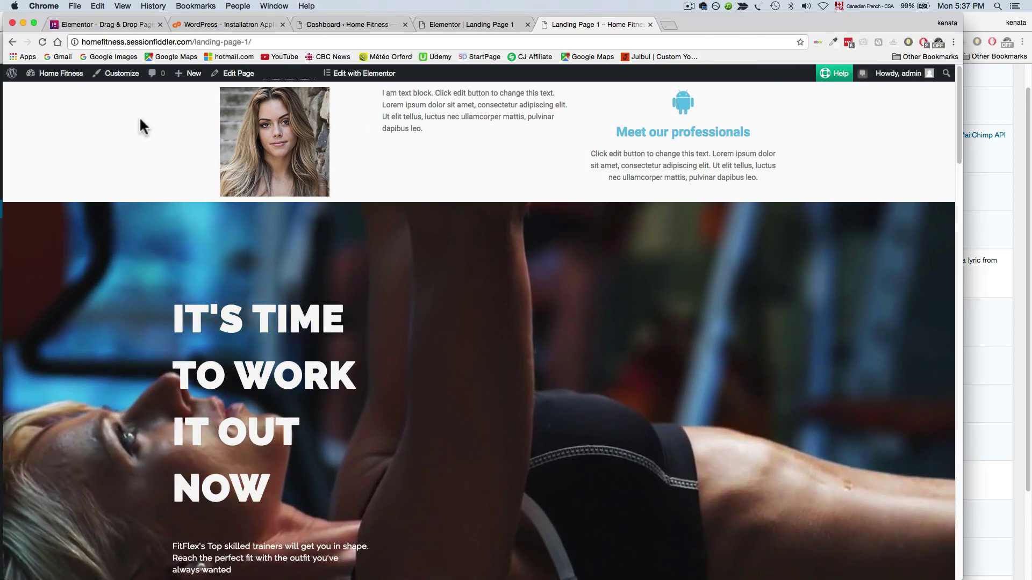
left_click(12, 42)
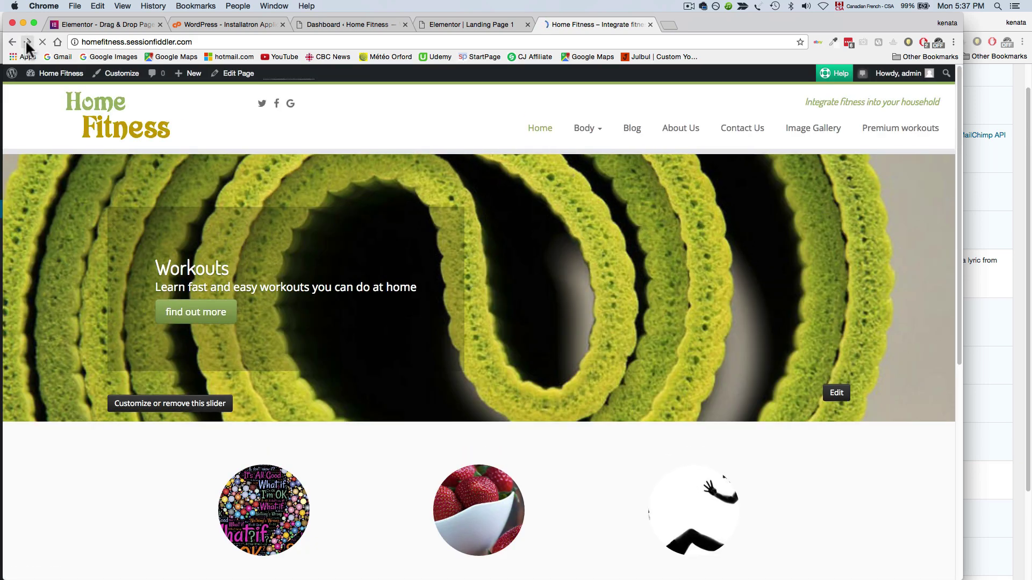
left_click(26, 42)
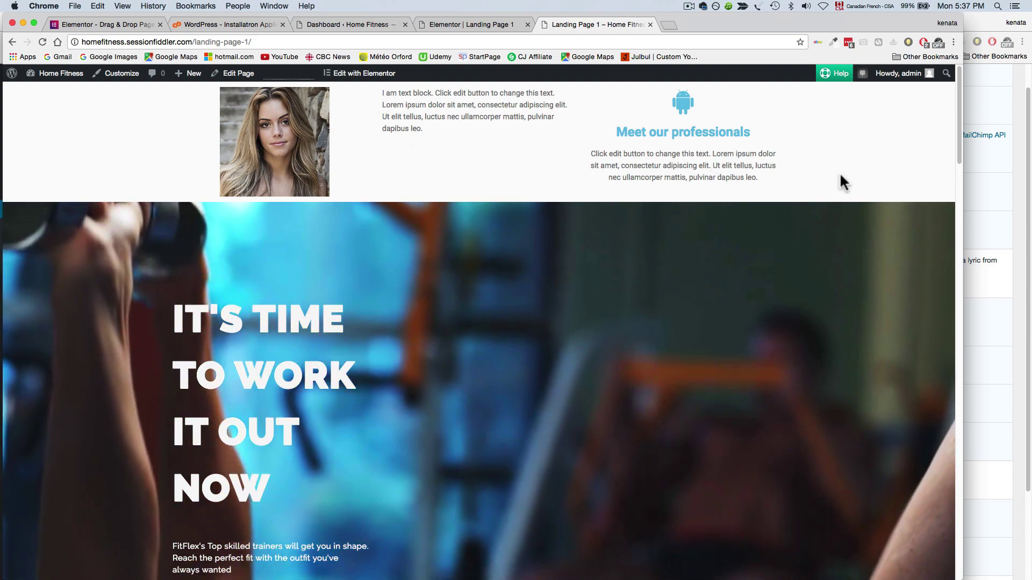
scroll(721, 385, "down", 8)
scroll(653, 346, "down", 20)
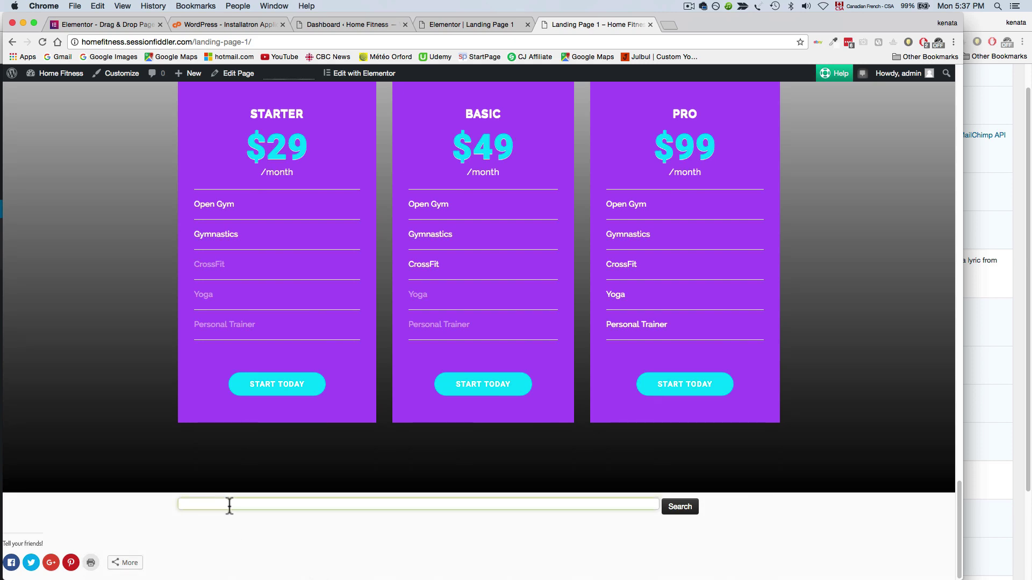
scroll(473, 476, "up", 10)
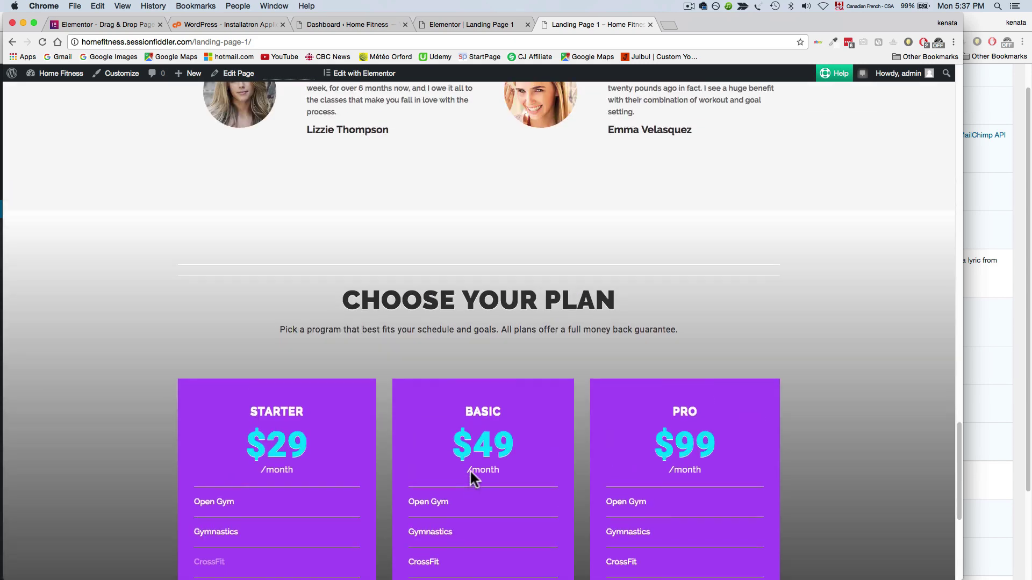
scroll(470, 471, "up", 14)
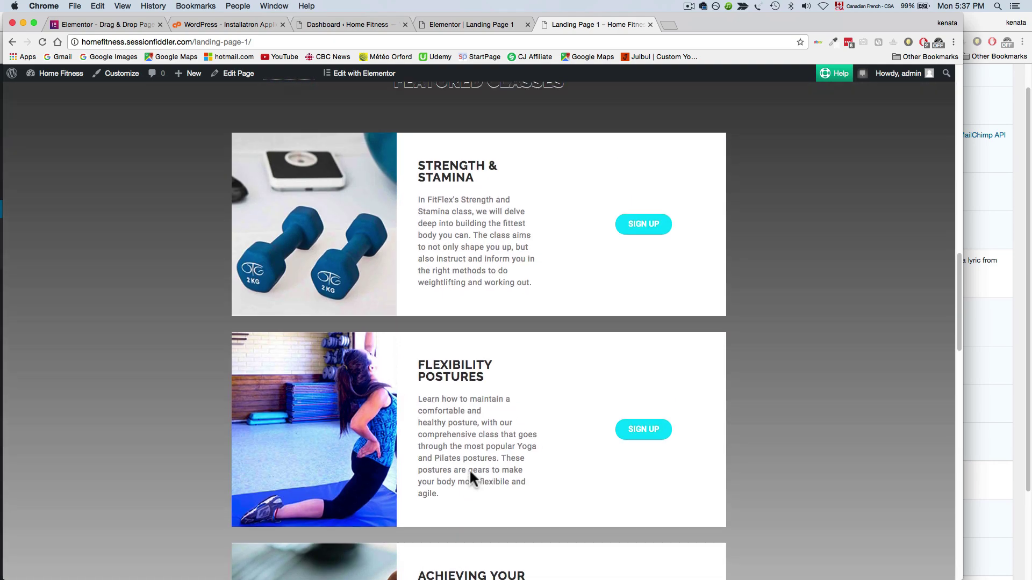
scroll(470, 471, "up", 10)
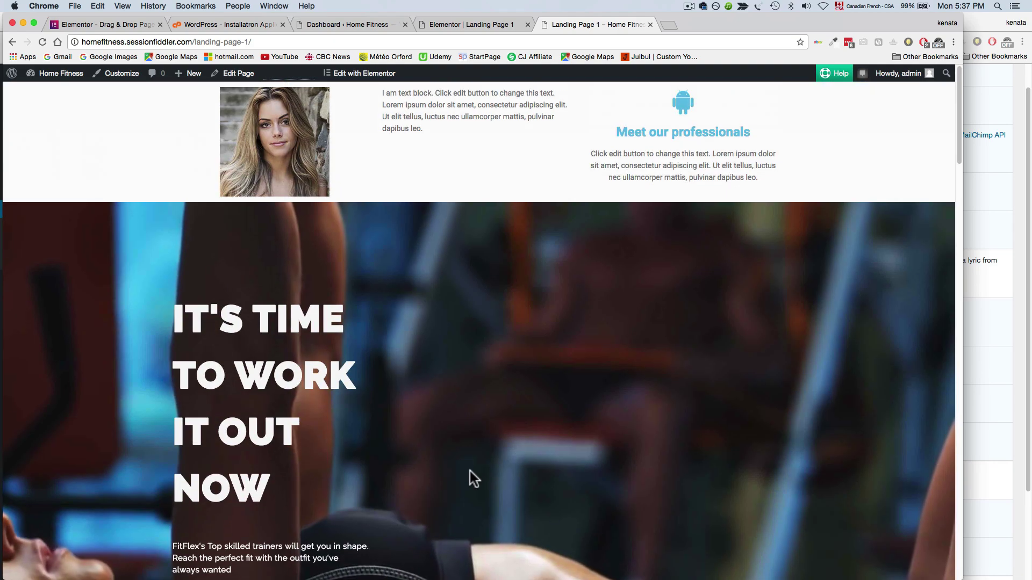